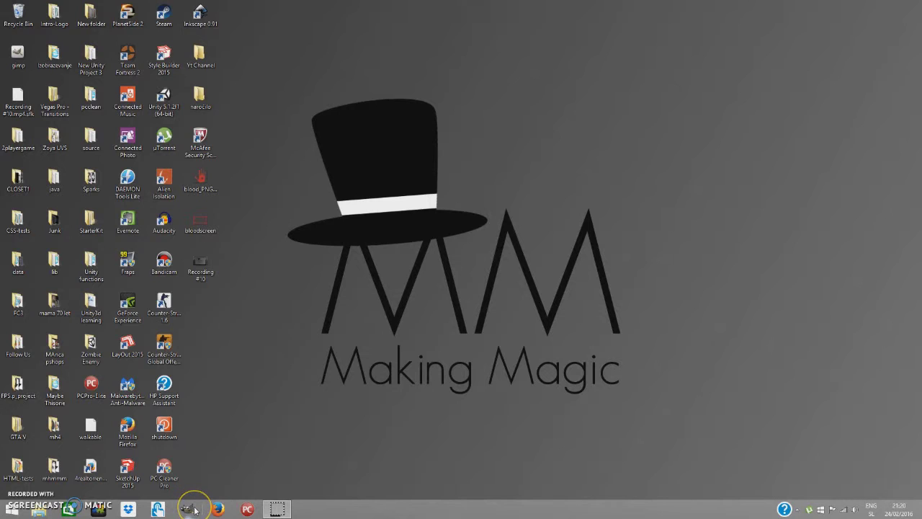
Launch GIMP from the taskbar and begin creating a new image.
click(191, 509)
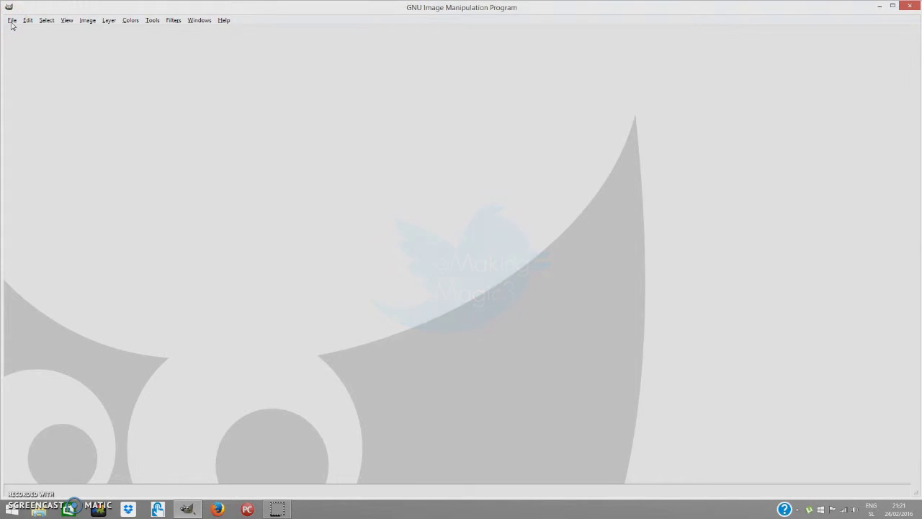
click(12, 22)
Create a 1920×1080 image with Fill with set to Transparency.
click(20, 32)
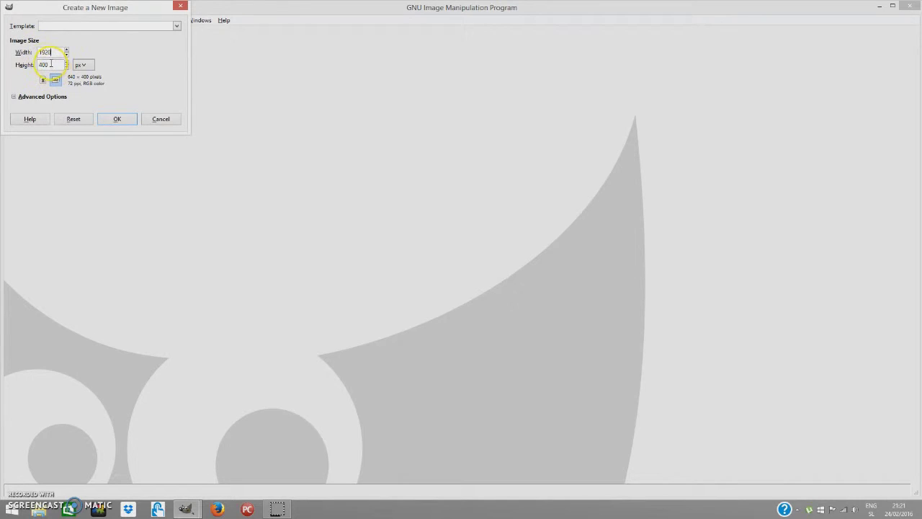
click(20, 64)
click(13, 98)
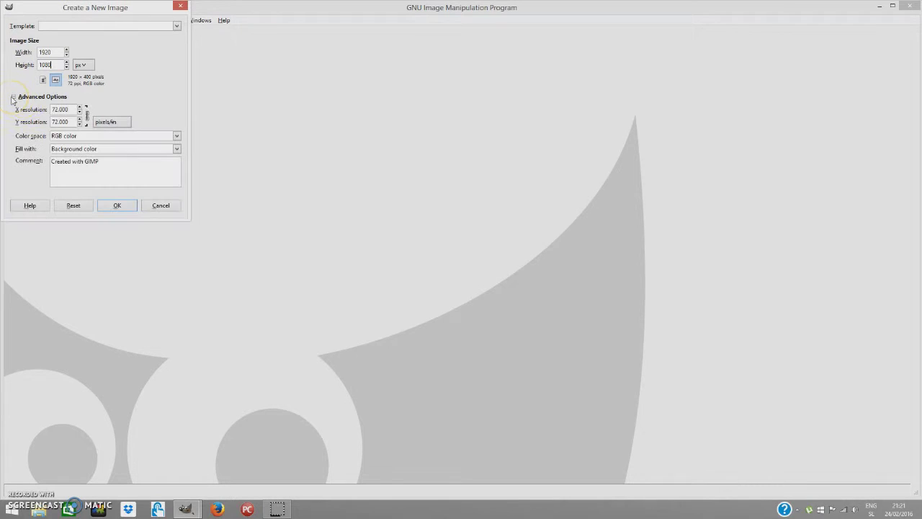
click(178, 147)
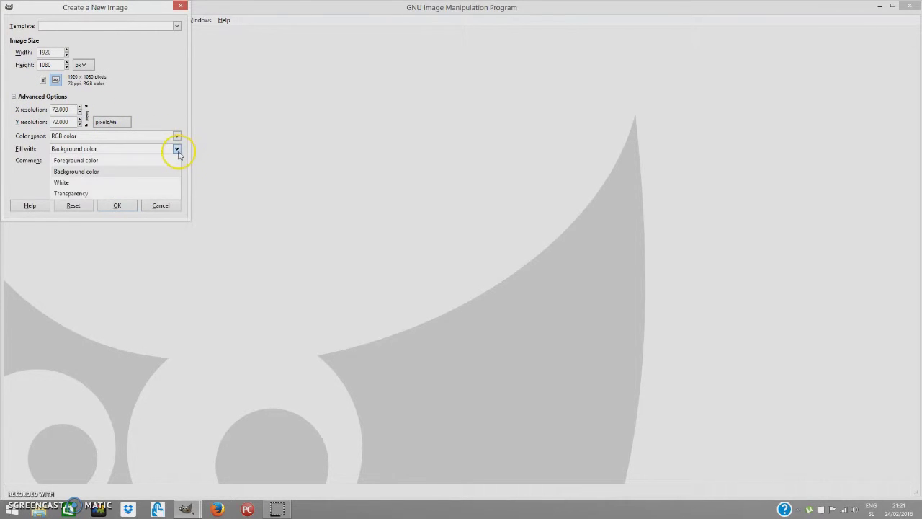
click(147, 193)
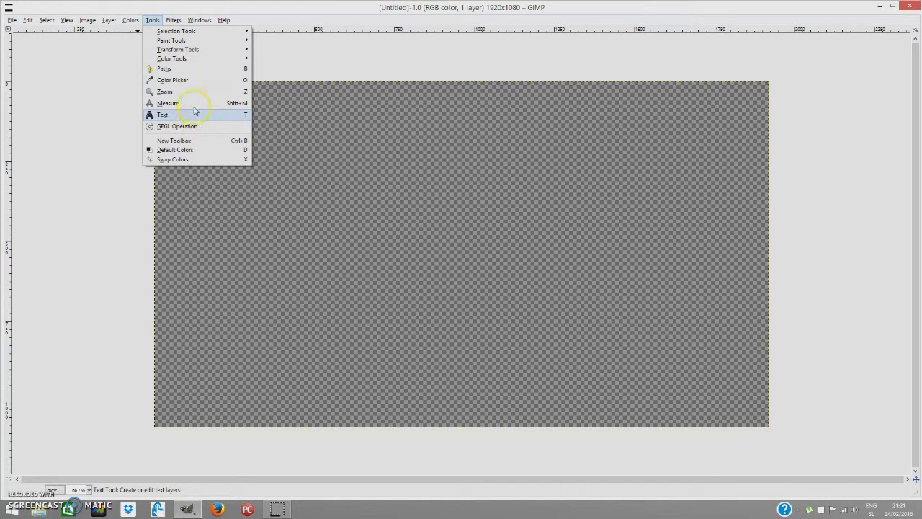
Open a new toolbox and the Layers dialog, positioning both beside the canvas.
click(191, 141)
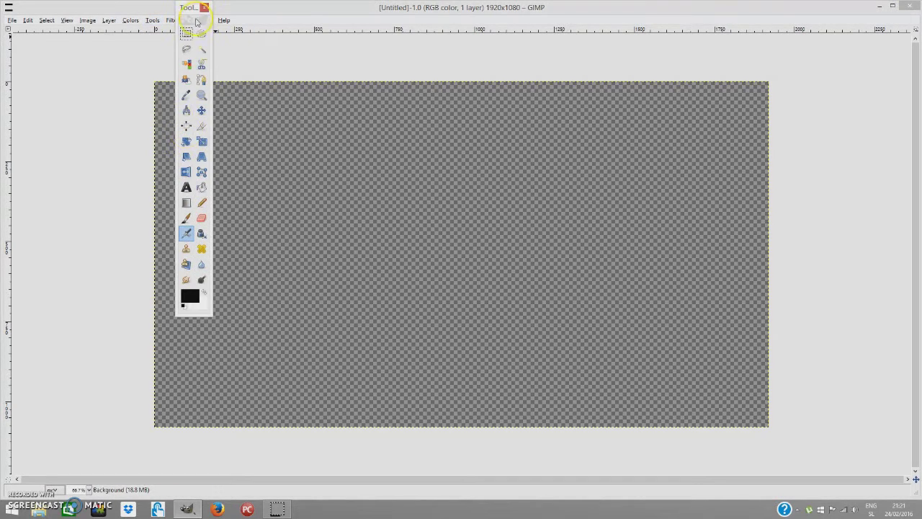
drag(191, 9, 80, 154)
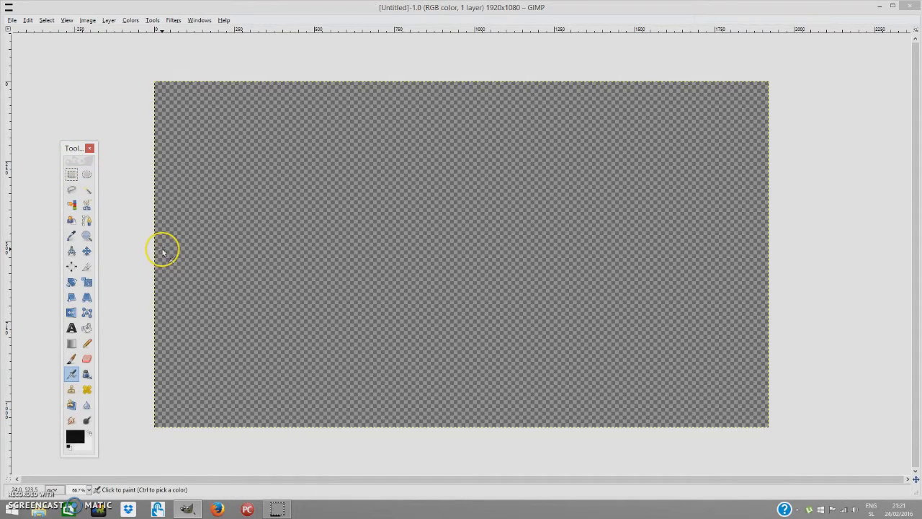
click(194, 22)
mouse_move(214, 42)
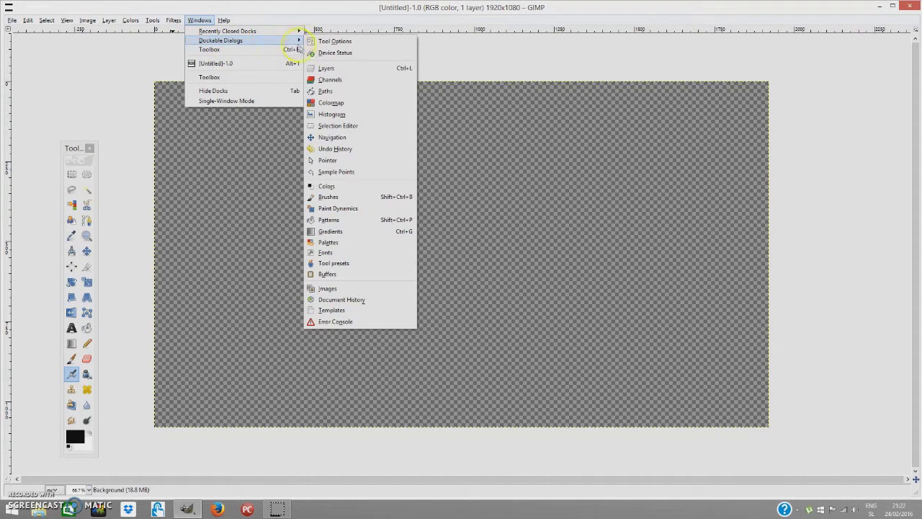
click(338, 75)
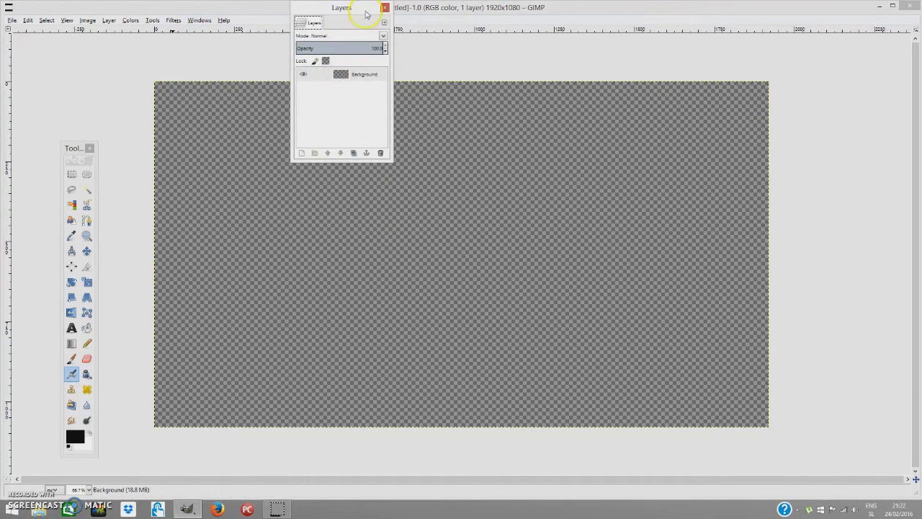
drag(360, 10, 336, 137)
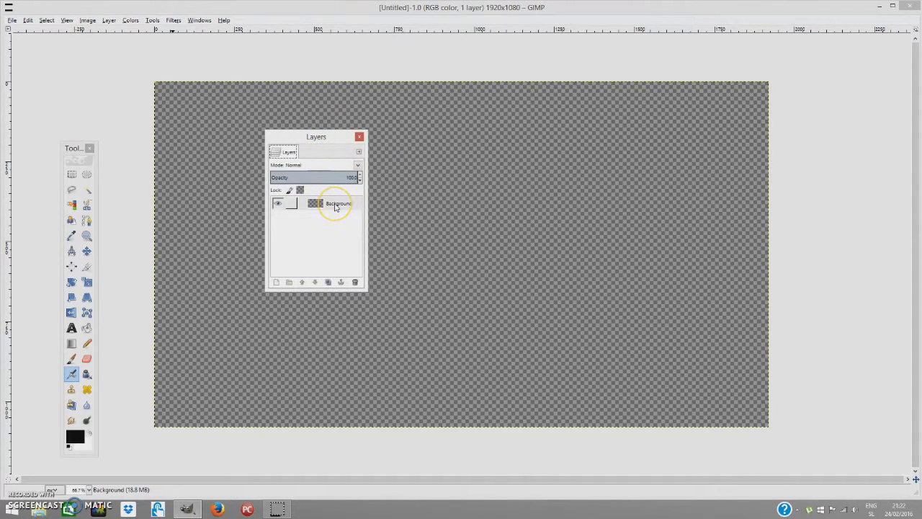
Add a new white-filled layer above the Background layer.
right_click(335, 208)
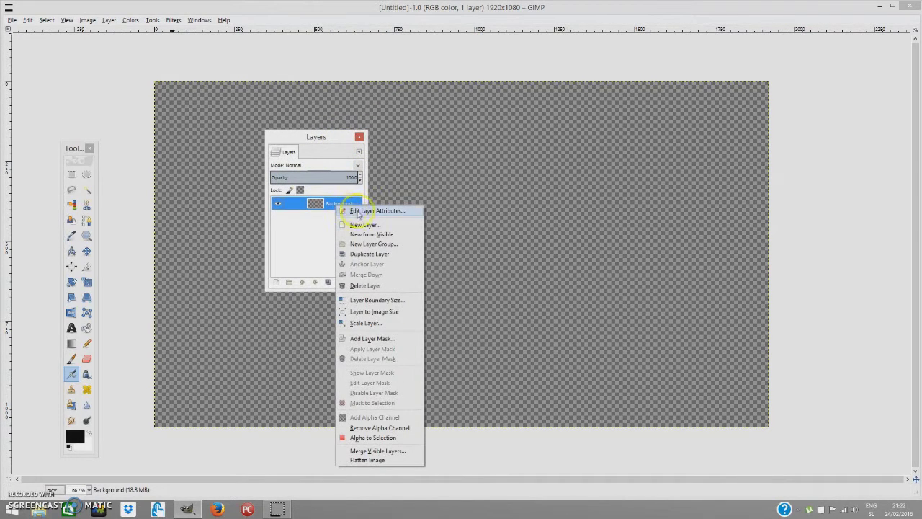
click(362, 225)
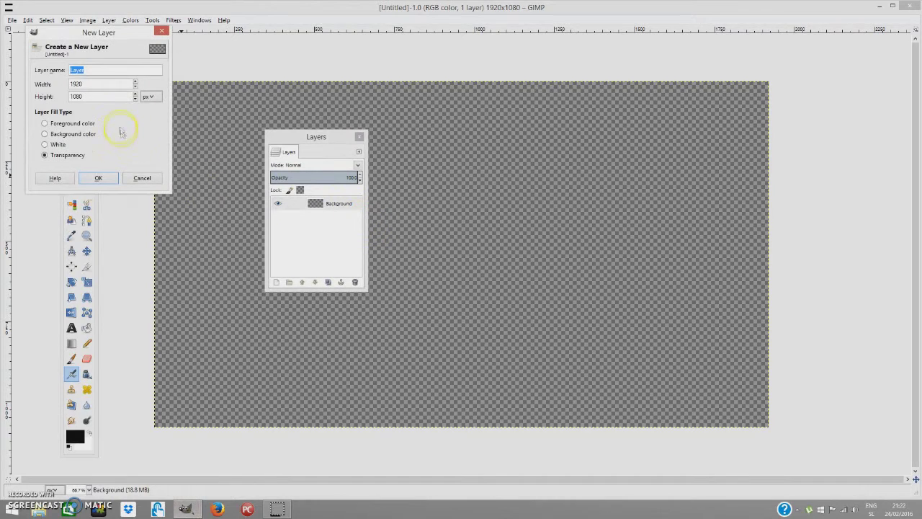
click(44, 145)
click(98, 178)
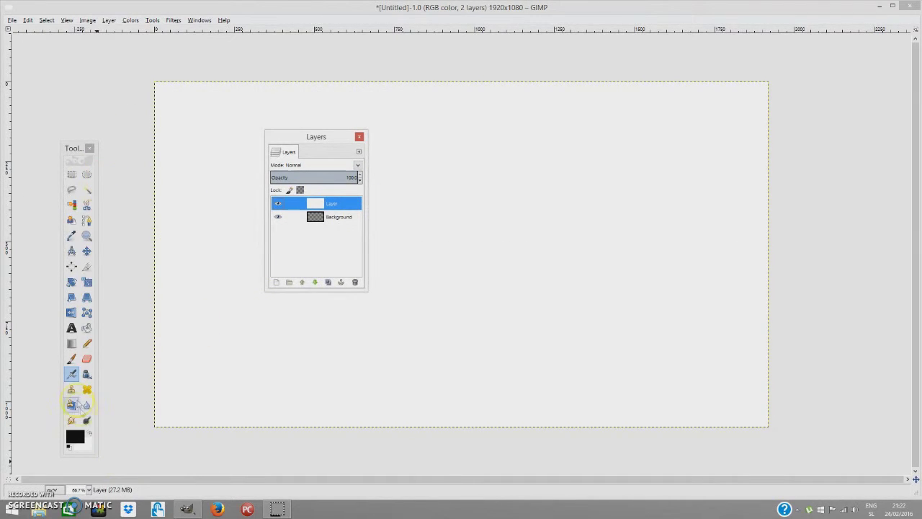
Set the foreground to salmon pink #f89191 and bucket-fill the new layer with it.
click(75, 438)
drag(115, 432, 171, 405)
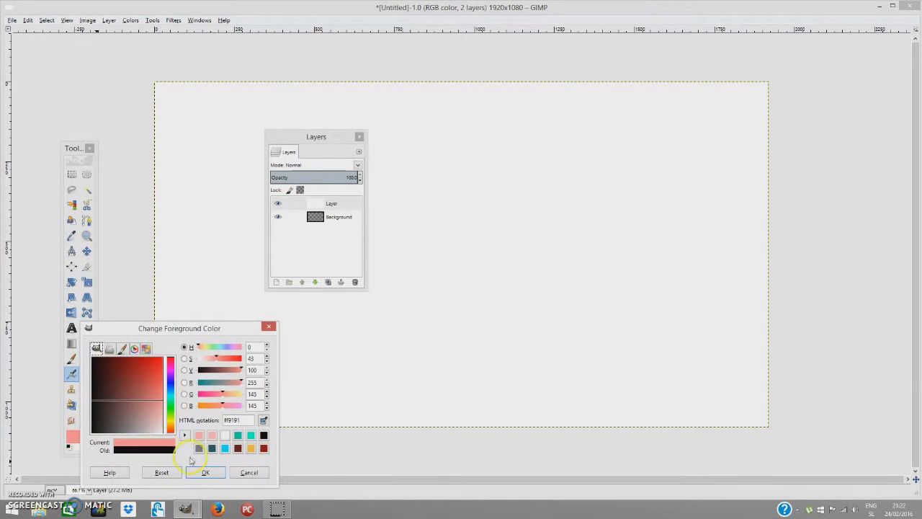
click(206, 473)
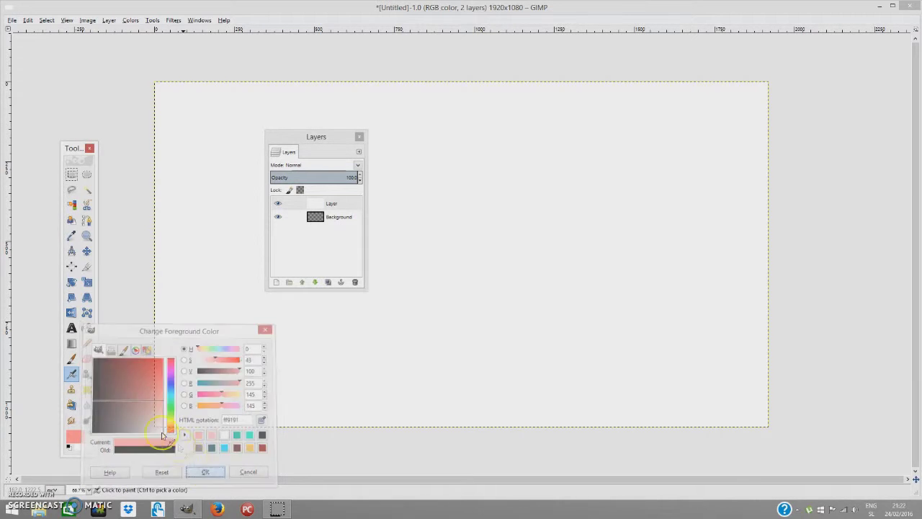
click(87, 328)
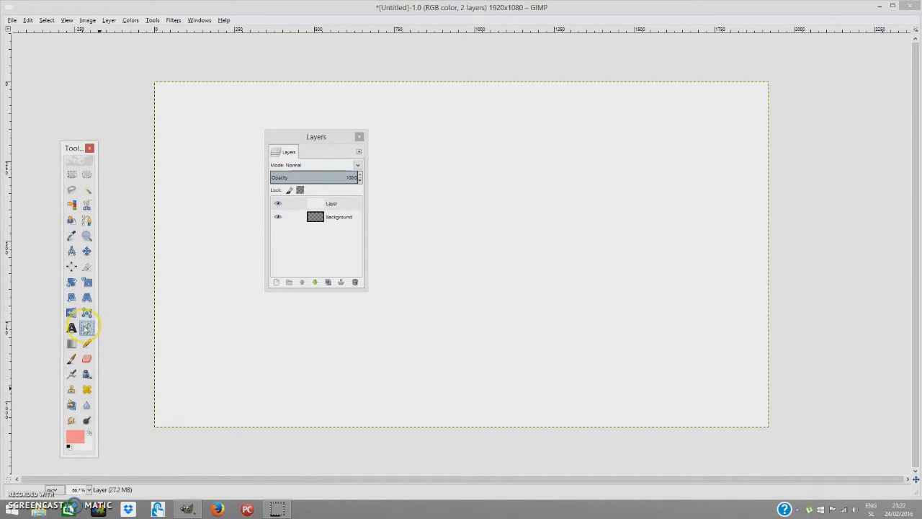
click(214, 245)
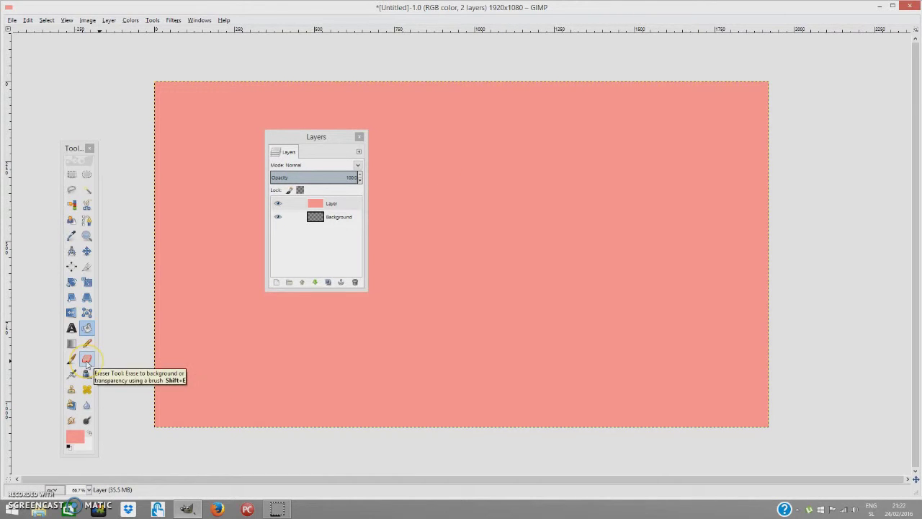
Set the Eraser to the 2. Hardness 075 brush, size about 1800, stretched into an ellipse.
double_click(87, 364)
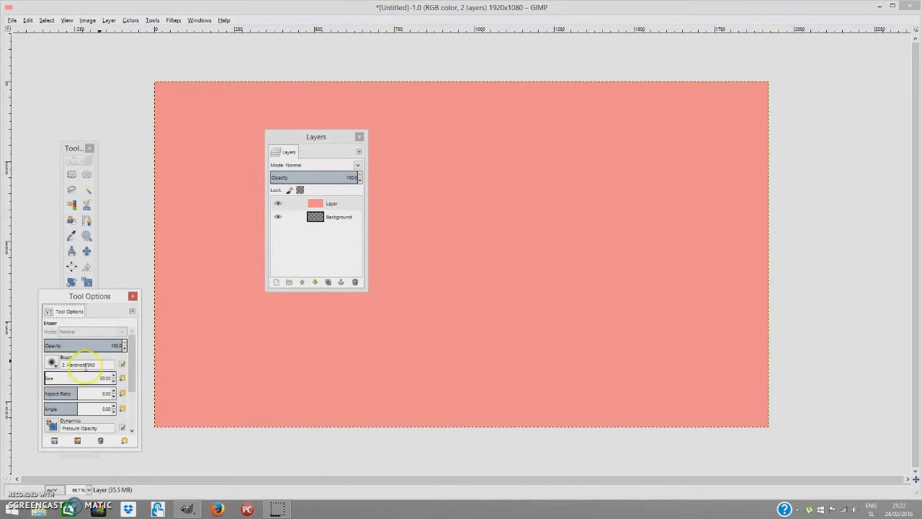
click(52, 364)
click(65, 390)
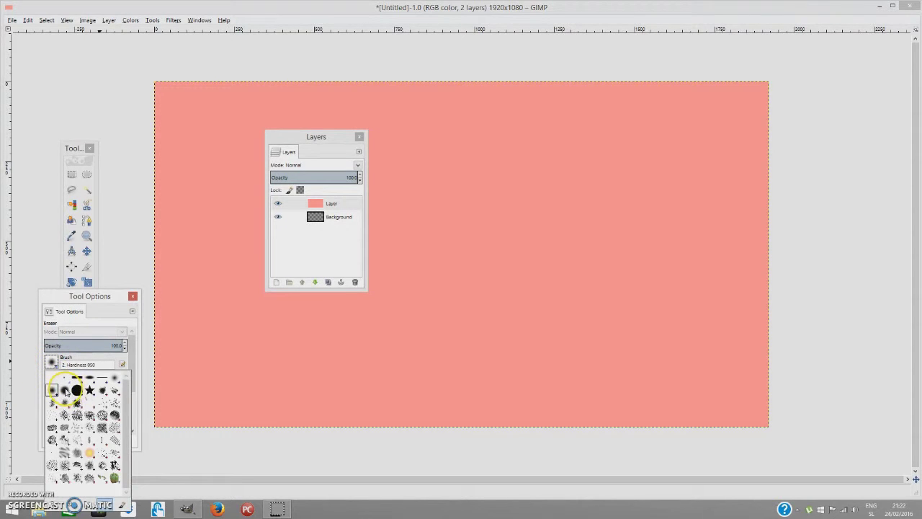
click(52, 364)
click(50, 378)
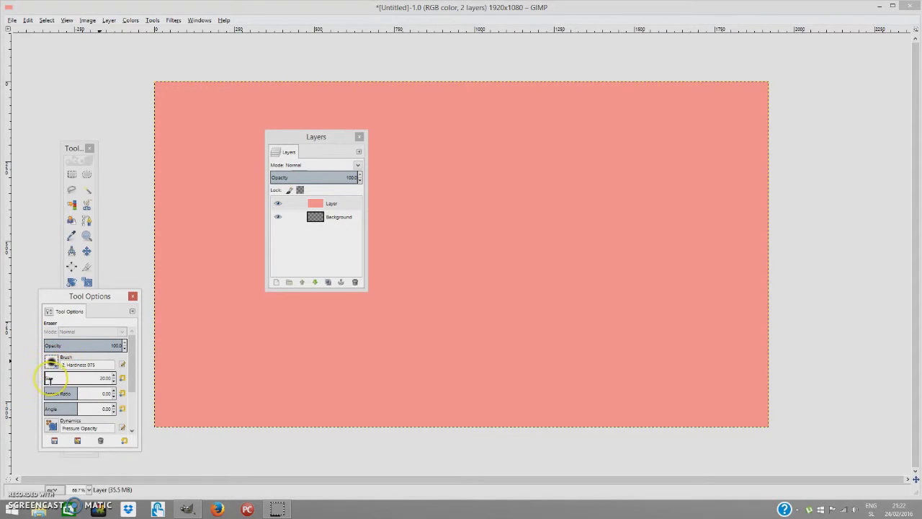
drag(51, 378, 101, 378)
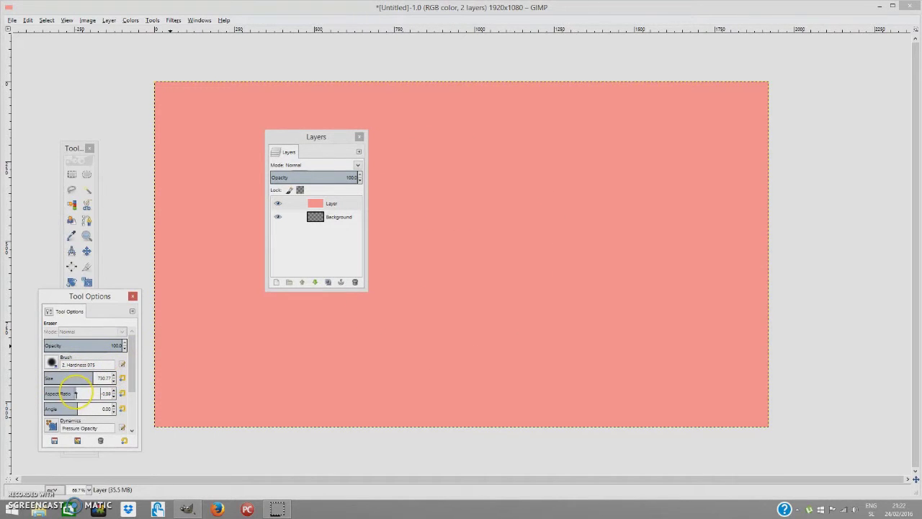
mouse_move(75, 394)
mouse_down()
mouse_move(66, 394)
mouse_move(83, 394)
mouse_up()
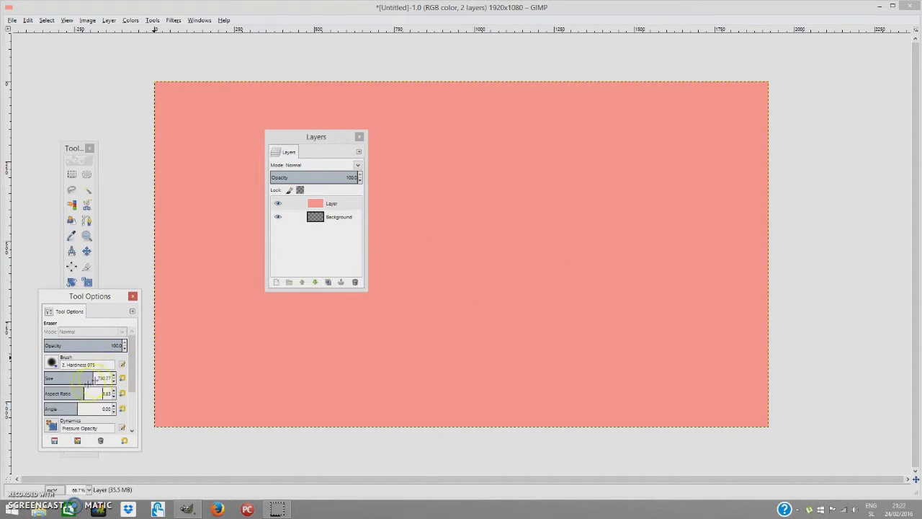
drag(78, 394, 80, 393)
drag(90, 377, 113, 380)
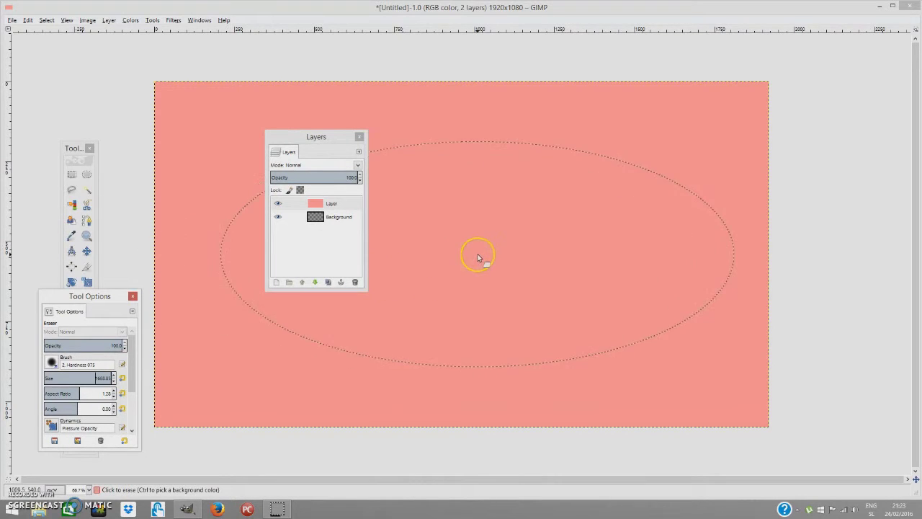
click(100, 374)
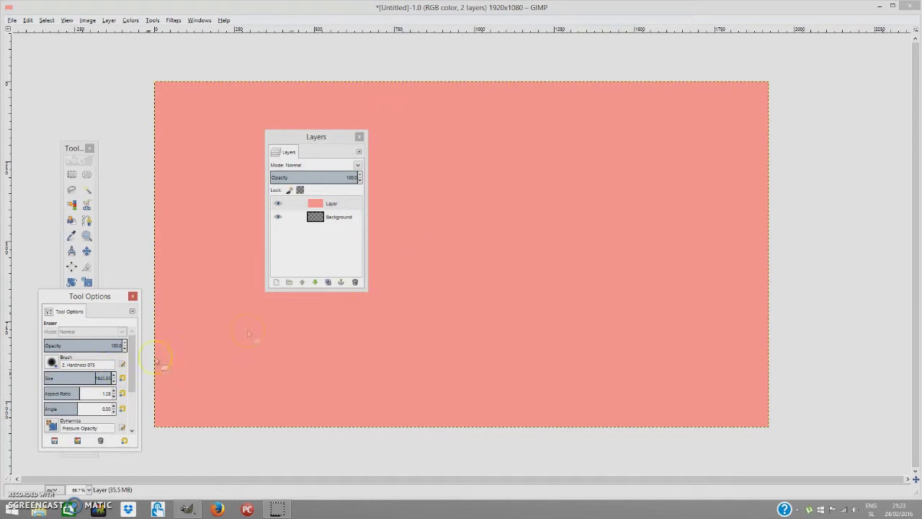
Erase a large soft oval from the pink layer's centre, then move the Layers dialog aside.
click(457, 254)
click(456, 254)
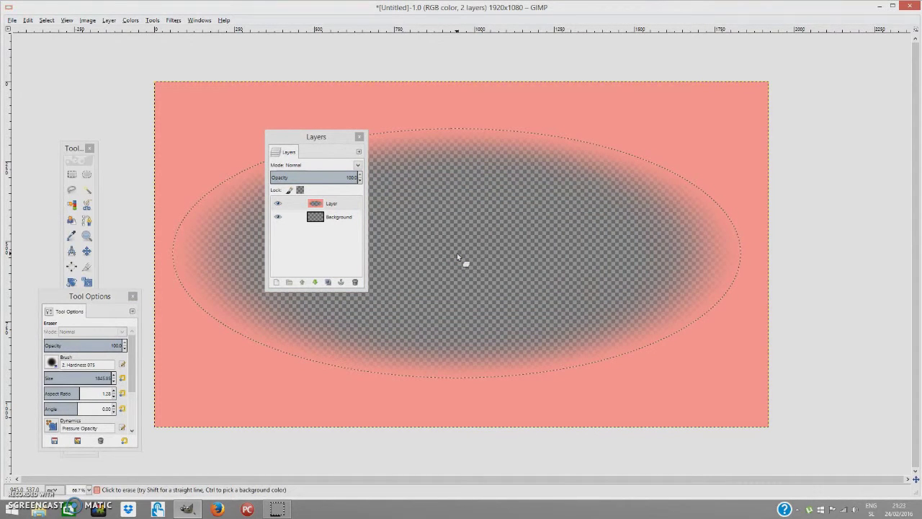
mouse_move(457, 256)
mouse_down()
mouse_move(453, 309)
mouse_move(435, 311)
mouse_move(409, 252)
mouse_move(408, 214)
mouse_move(468, 191)
mouse_move(489, 211)
mouse_move(463, 291)
mouse_move(480, 299)
mouse_move(463, 312)
mouse_move(403, 312)
mouse_move(392, 303)
mouse_move(387, 234)
mouse_move(404, 213)
mouse_move(475, 200)
mouse_move(486, 210)
mouse_move(469, 279)
mouse_move(483, 295)
mouse_move(444, 270)
mouse_move(479, 214)
mouse_move(410, 240)
mouse_move(440, 247)
mouse_move(394, 250)
mouse_move(462, 241)
mouse_move(390, 300)
mouse_move(365, 252)
mouse_up()
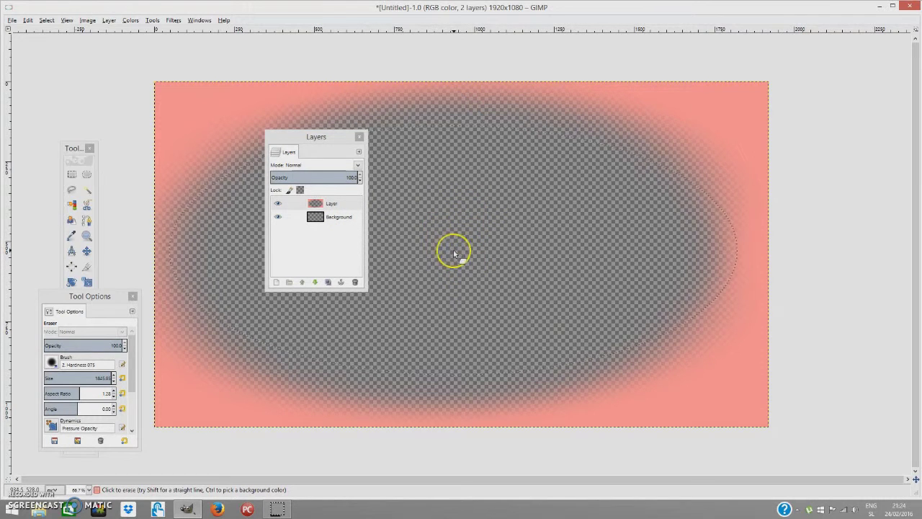
key(ctrl+shift+a)
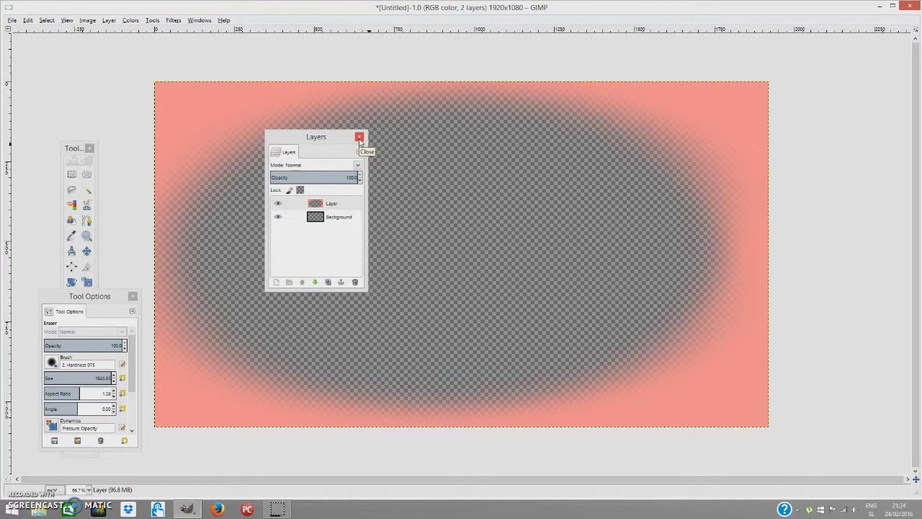
drag(353, 137, 556, 87)
Switch to the Paintbrush with the Sparks brush, size about 263 and aspect ratio 0.14.
click(133, 297)
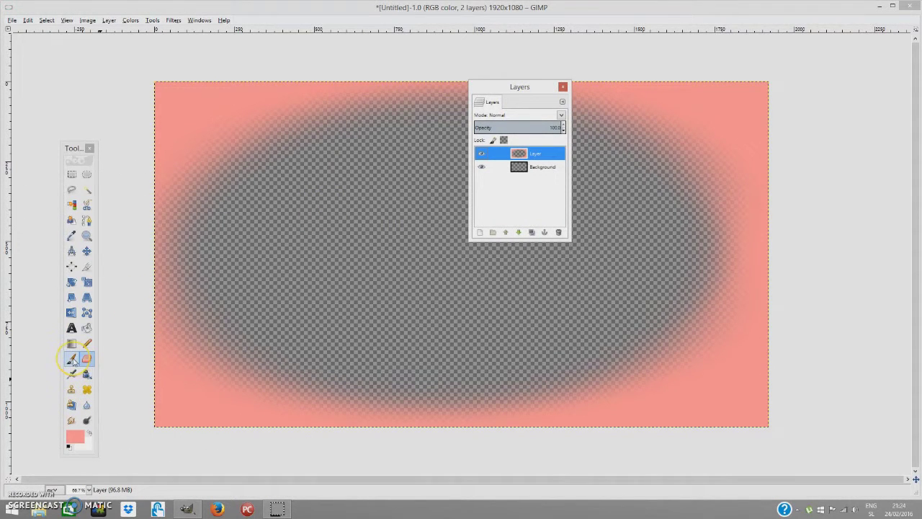
double_click(72, 360)
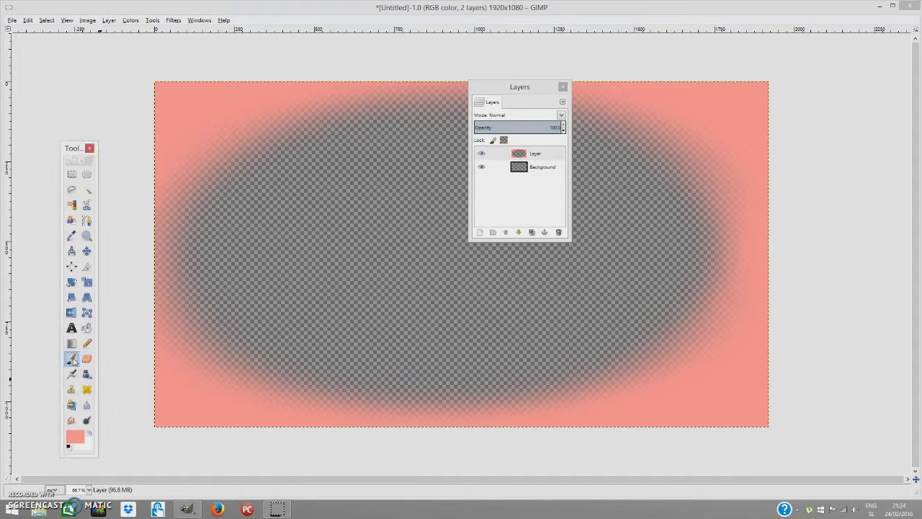
click(36, 374)
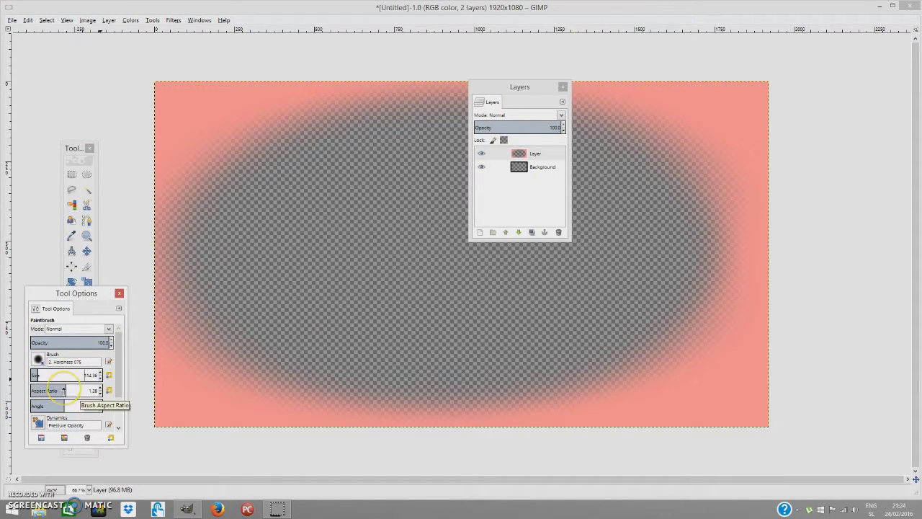
click(64, 390)
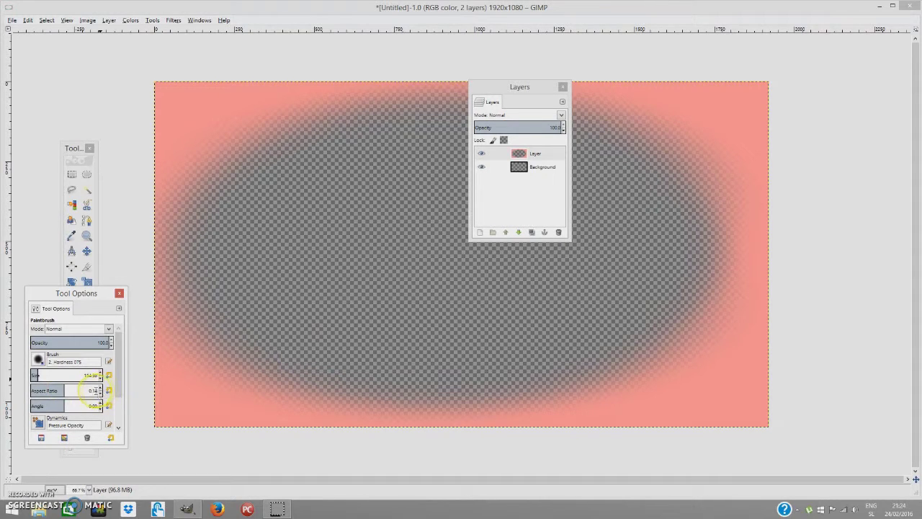
click(47, 378)
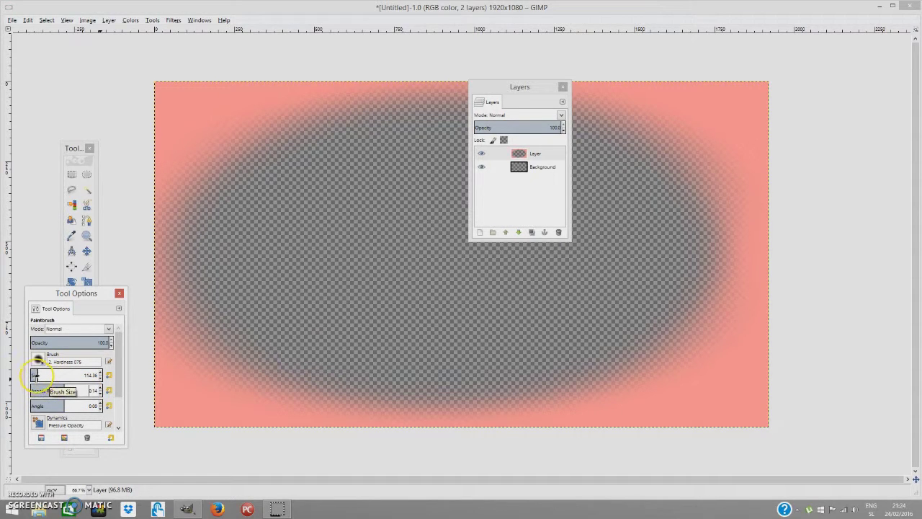
mouse_move(36, 375)
mouse_down()
mouse_move(288, 258)
mouse_move(278, 235)
mouse_move(50, 359)
mouse_up()
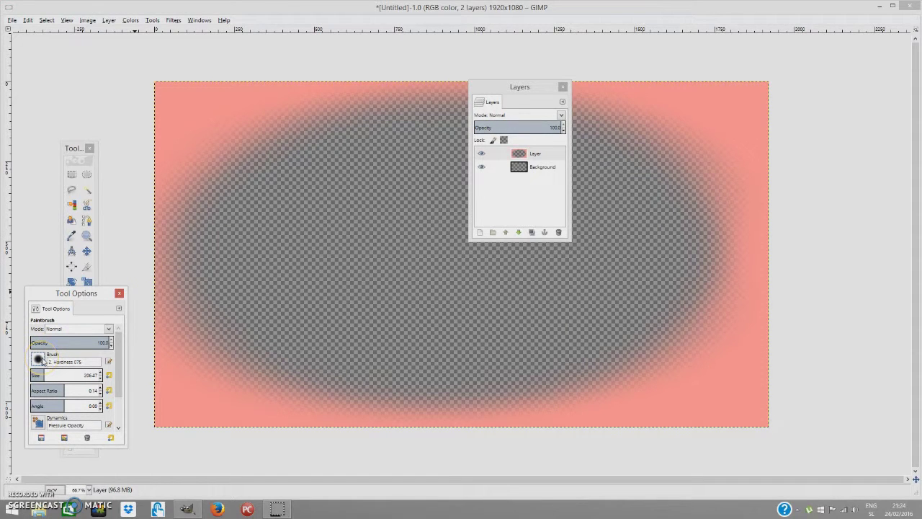
click(38, 358)
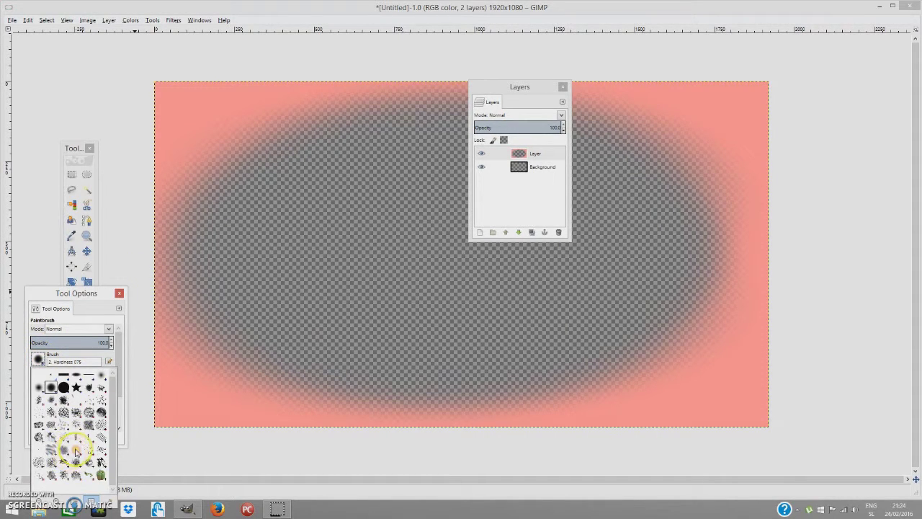
click(69, 444)
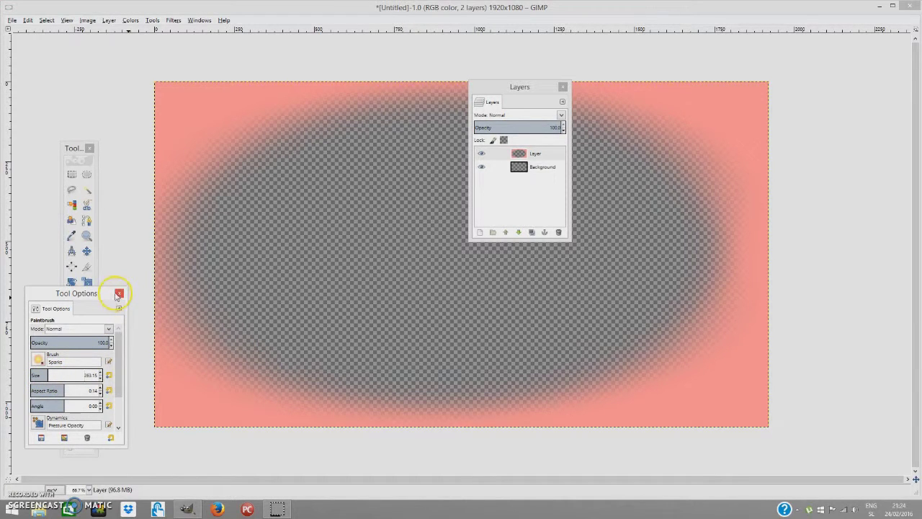
click(119, 294)
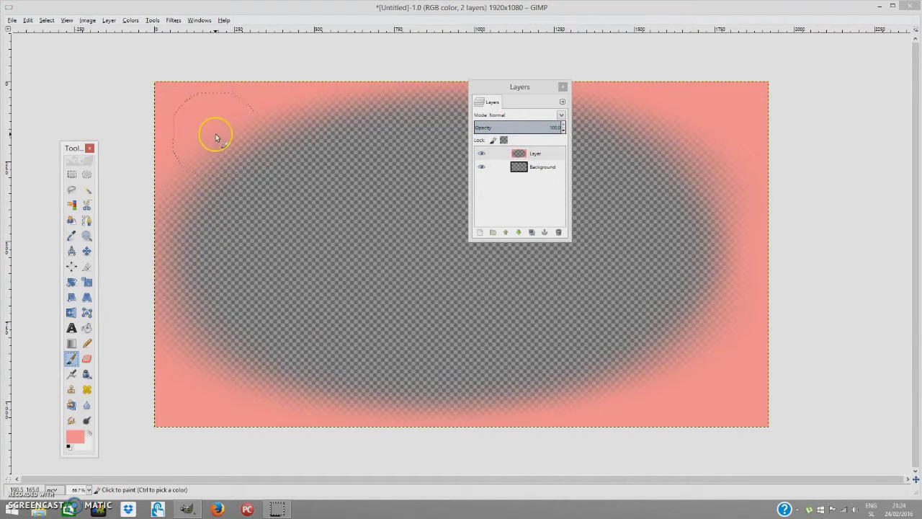
Paint Sparks particles along the left, top and top-right edges of the vignette.
mouse_move(206, 137)
mouse_down()
mouse_move(246, 121)
mouse_move(193, 193)
mouse_move(179, 249)
mouse_move(178, 381)
mouse_move(206, 402)
mouse_move(224, 387)
mouse_move(204, 366)
mouse_move(221, 396)
mouse_move(169, 397)
mouse_move(240, 411)
mouse_move(258, 400)
mouse_move(324, 408)
mouse_move(543, 392)
mouse_move(604, 408)
mouse_move(667, 400)
mouse_move(704, 366)
mouse_move(749, 405)
mouse_move(744, 375)
mouse_move(696, 357)
mouse_move(622, 371)
mouse_move(714, 314)
mouse_move(737, 316)
mouse_move(728, 245)
mouse_move(741, 163)
mouse_move(736, 130)
mouse_move(672, 90)
mouse_up()
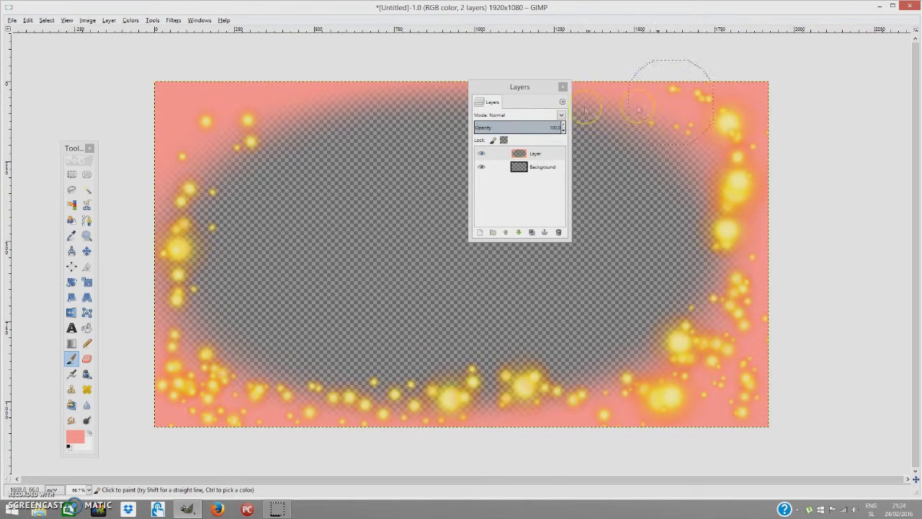
drag(544, 92, 894, 130)
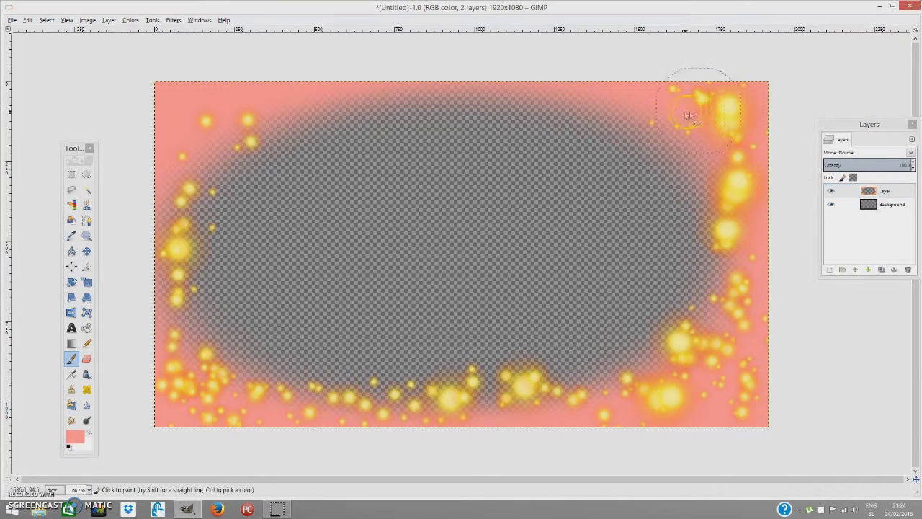
mouse_move(684, 111)
mouse_down()
mouse_move(538, 95)
mouse_move(305, 107)
mouse_move(233, 95)
mouse_move(184, 122)
mouse_move(160, 154)
mouse_move(187, 103)
mouse_move(157, 205)
mouse_move(182, 156)
mouse_move(210, 150)
mouse_move(221, 159)
mouse_move(154, 334)
mouse_move(192, 336)
mouse_move(206, 321)
mouse_move(231, 360)
mouse_up()
mouse_move(230, 266)
mouse_down()
mouse_move(279, 165)
mouse_move(439, 130)
mouse_move(601, 128)
mouse_move(710, 193)
mouse_move(693, 338)
mouse_move(649, 379)
mouse_move(785, 154)
mouse_up()
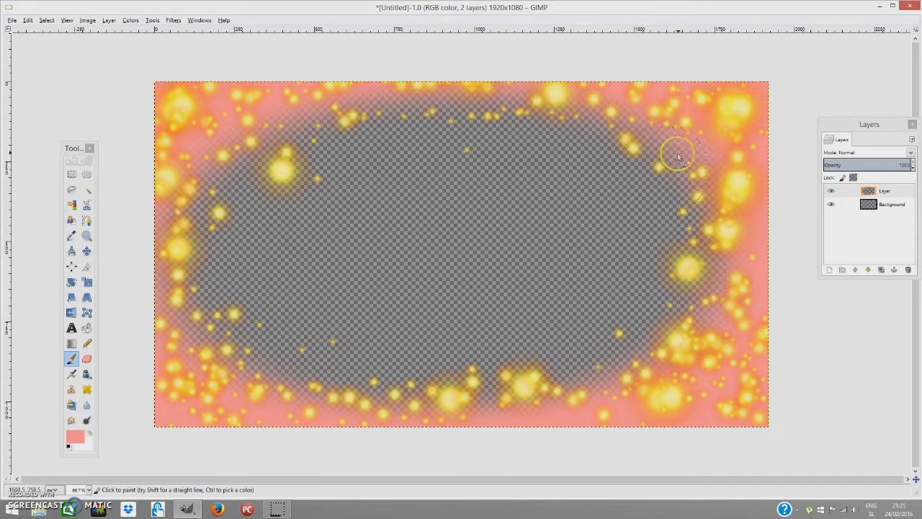
mouse_move(340, 128)
mouse_down()
mouse_move(250, 198)
mouse_move(238, 271)
mouse_move(260, 339)
mouse_move(282, 364)
mouse_up()
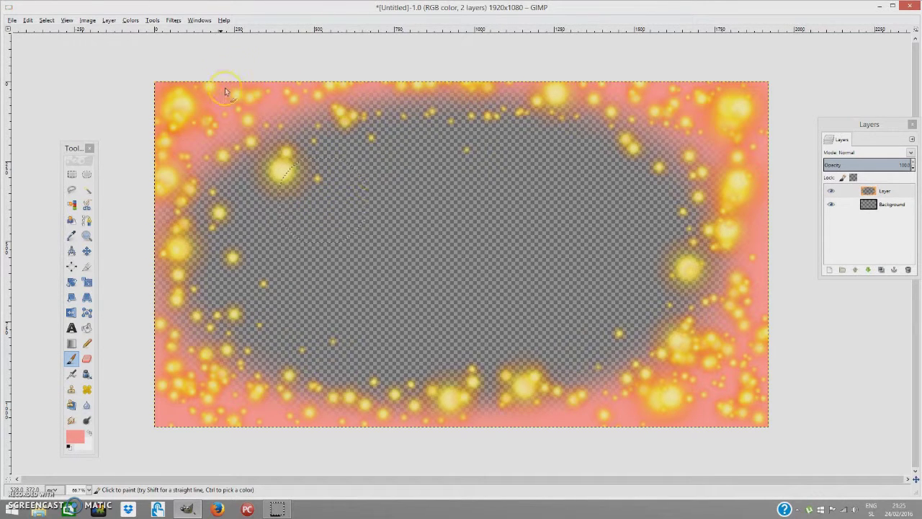
Colorize the sparkle layer with hue 0, saturation 69 and lightness -42.
click(131, 20)
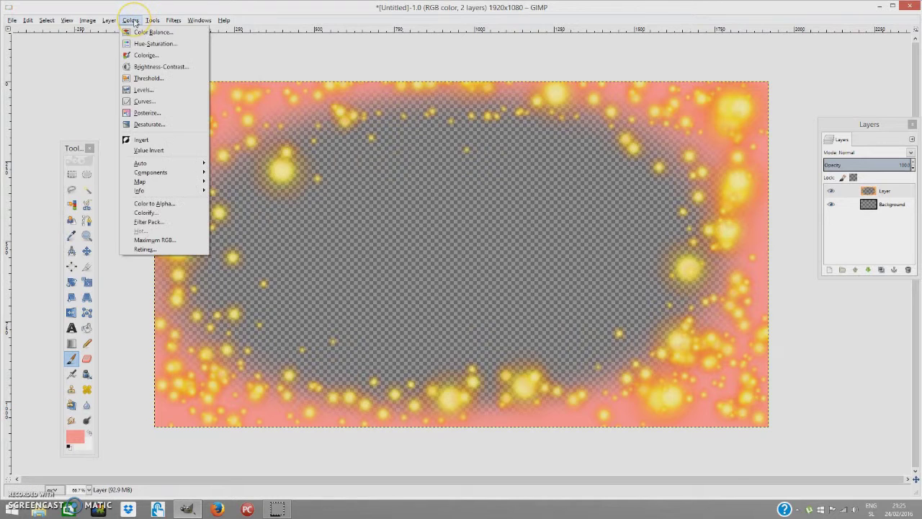
click(144, 55)
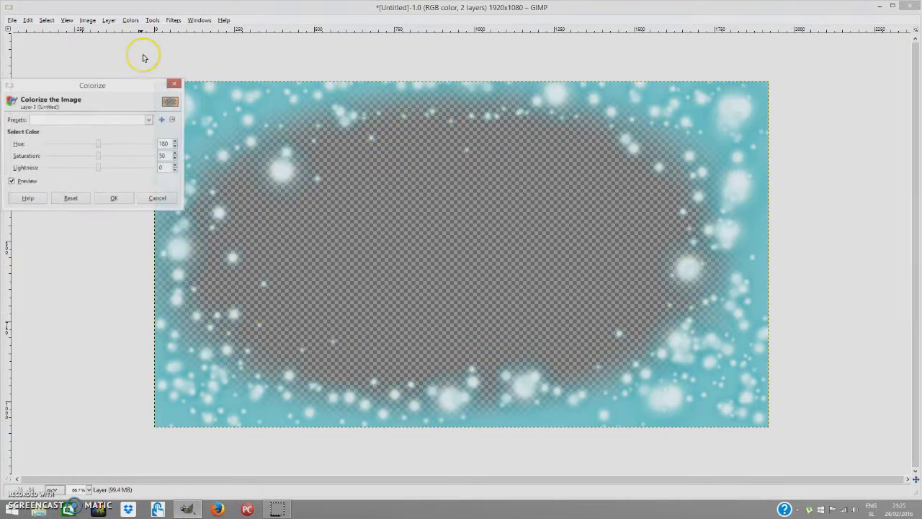
click(160, 145)
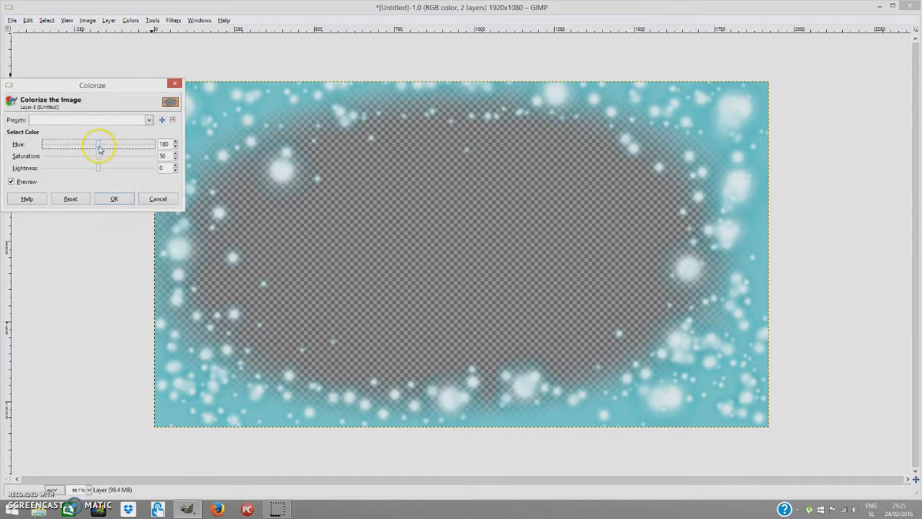
drag(100, 149, 24, 147)
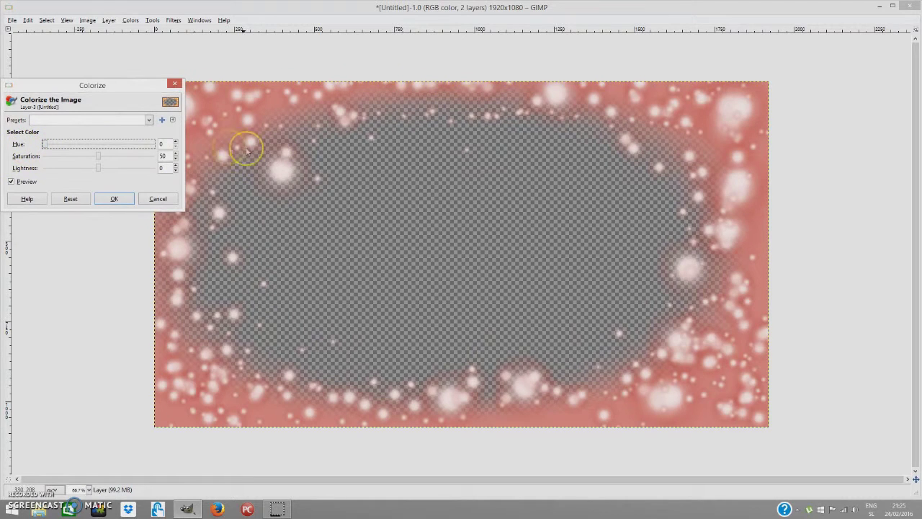
click(99, 159)
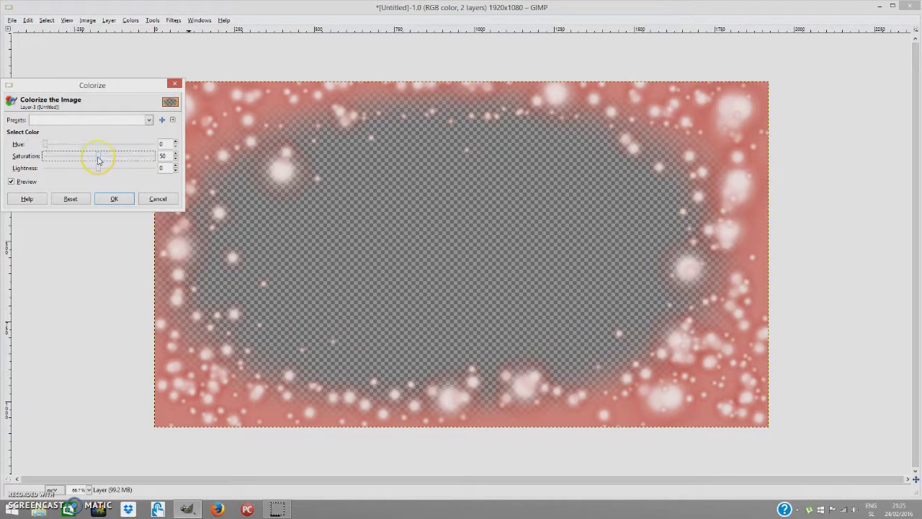
drag(99, 160, 102, 160)
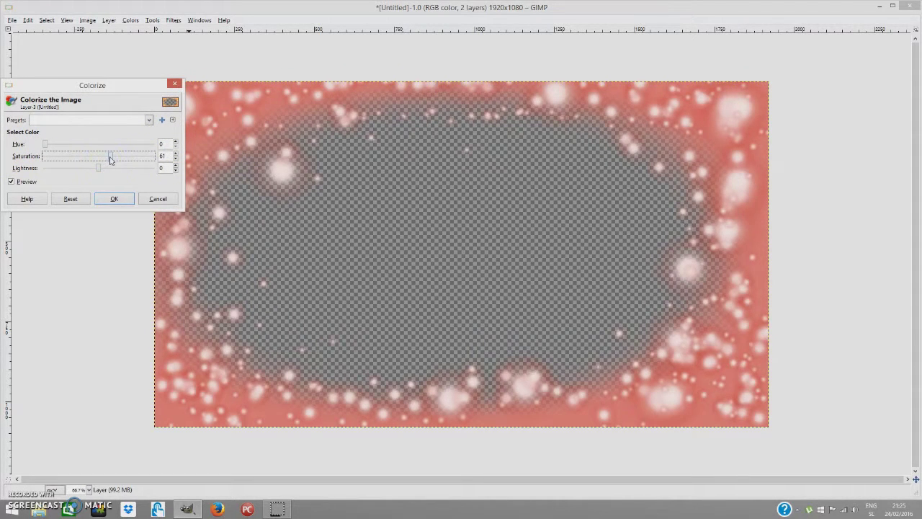
click(101, 170)
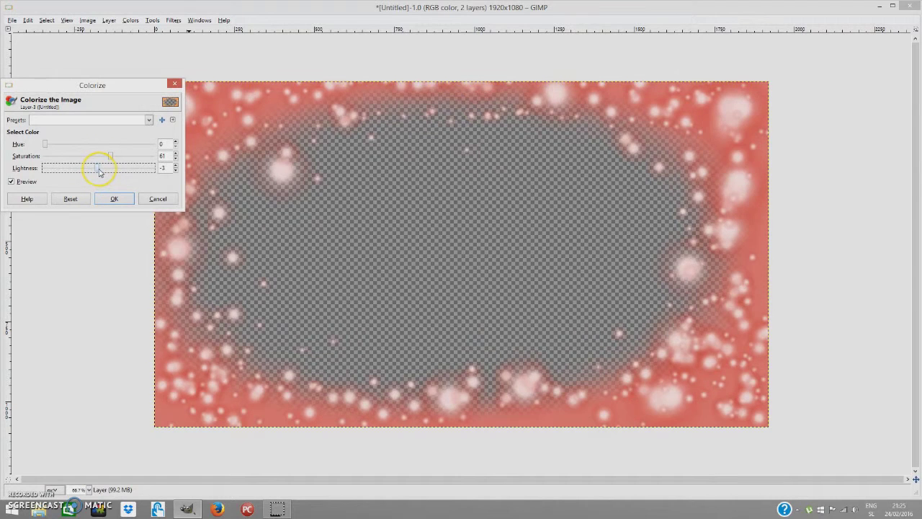
drag(101, 171, 120, 161)
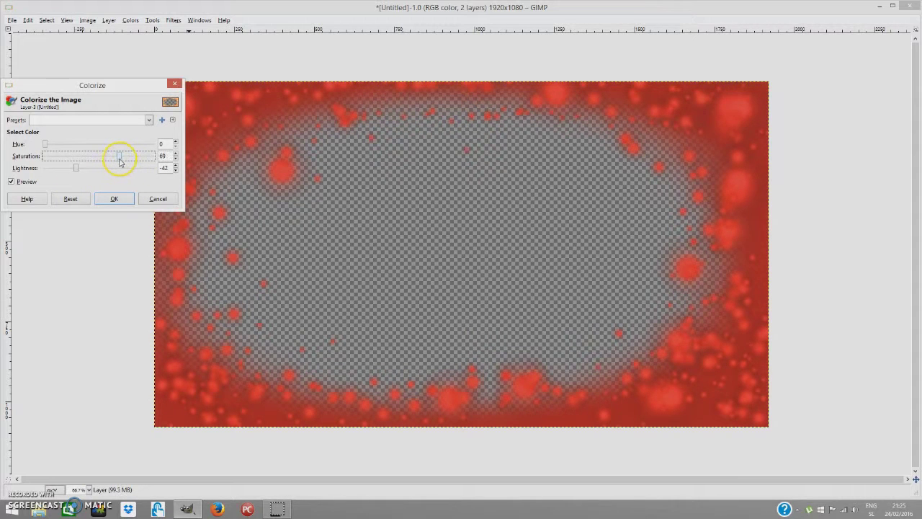
click(121, 202)
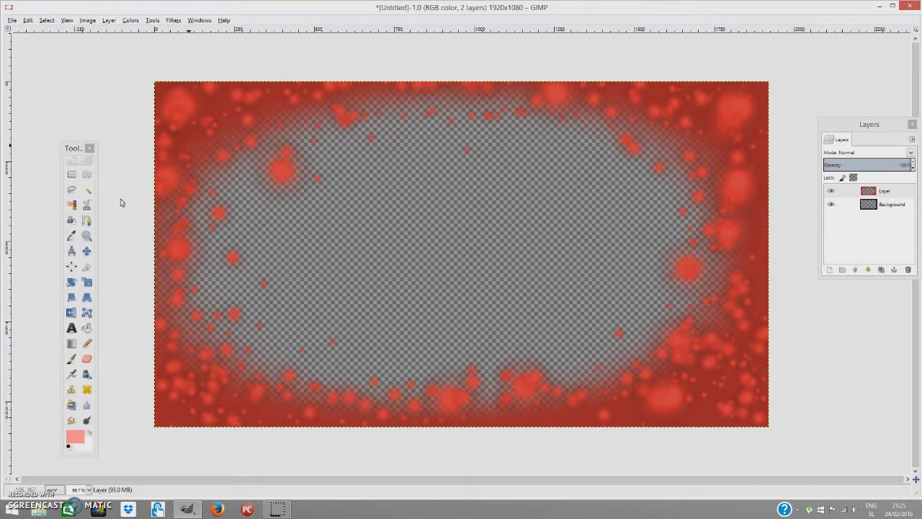
click(12, 21)
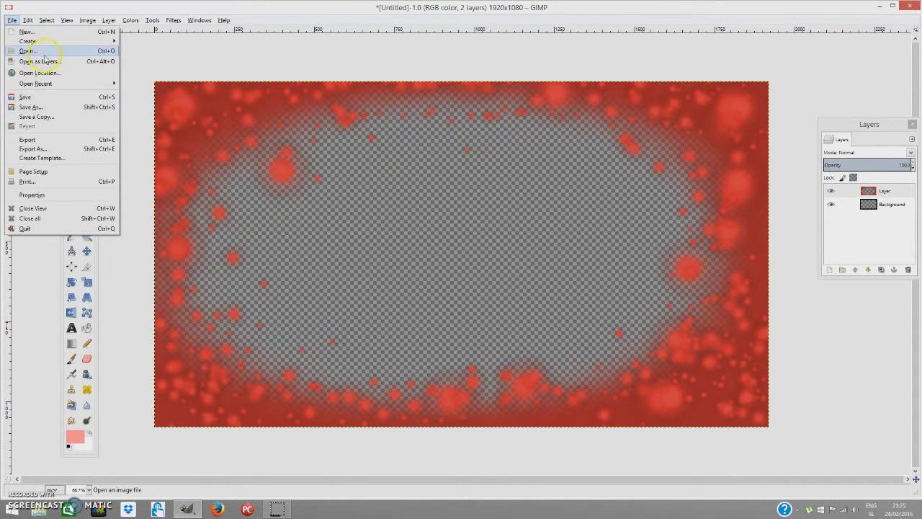
Export the image as Deathsc.png to the Desktop with the default PNG settings.
click(44, 150)
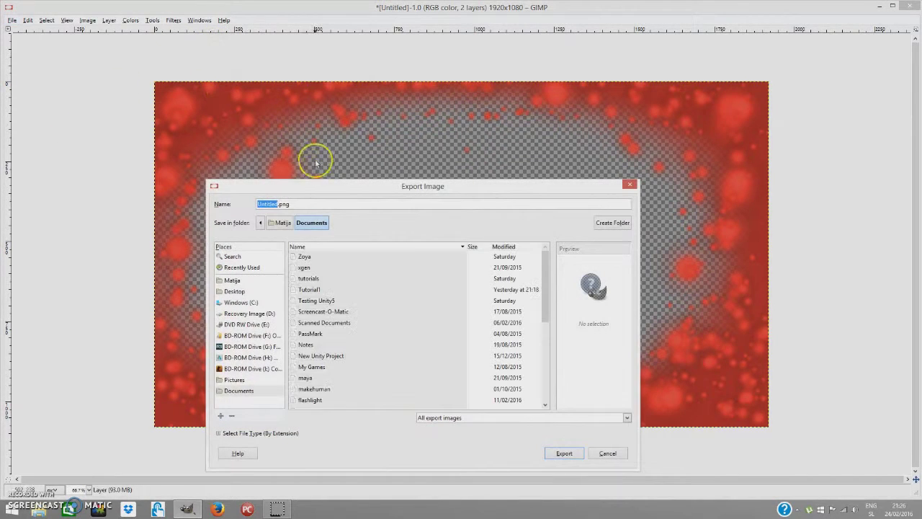
drag(292, 204, 285, 207)
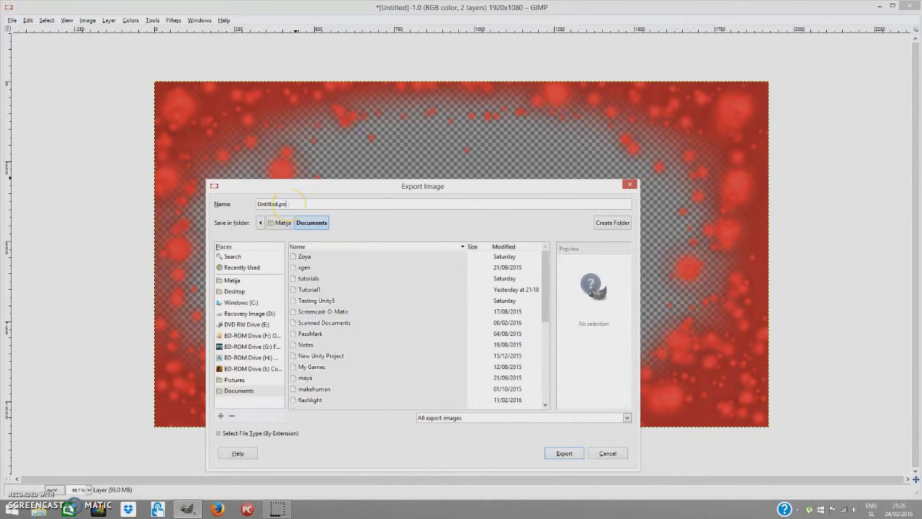
text(g)
drag(274, 204, 239, 205)
click(234, 291)
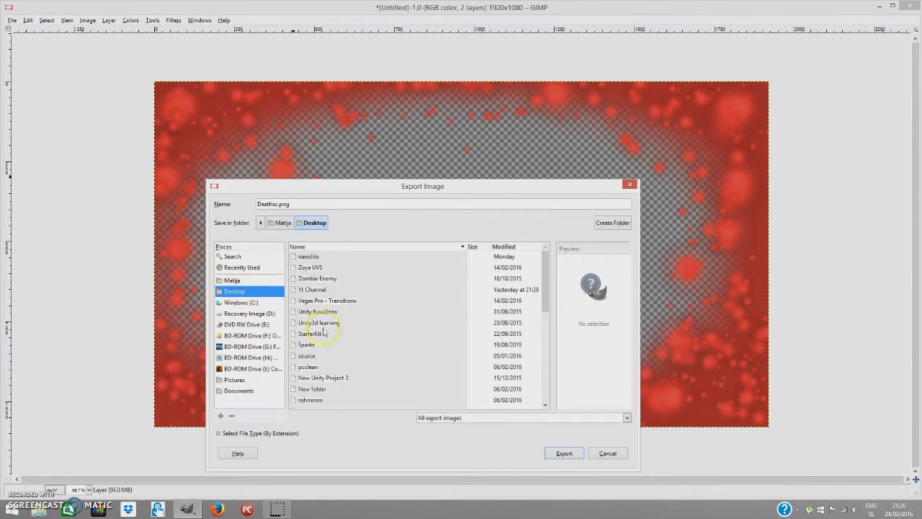
click(564, 453)
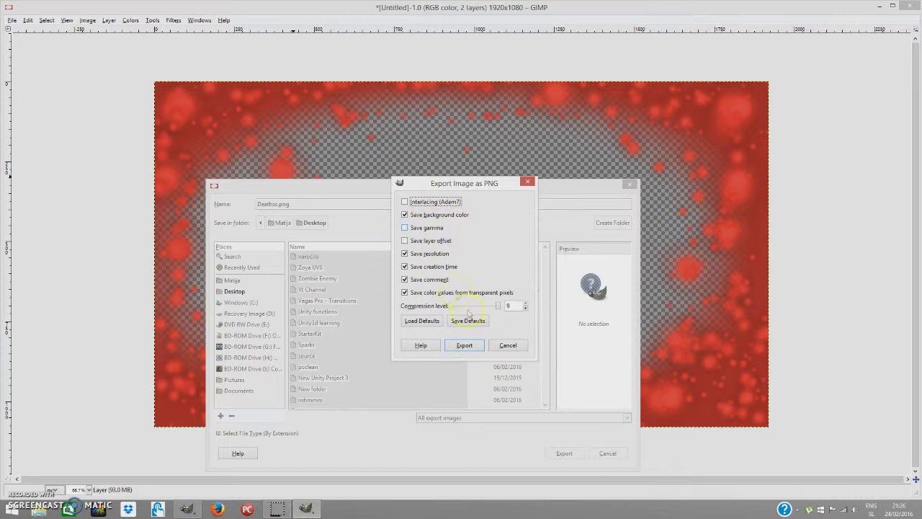
click(464, 346)
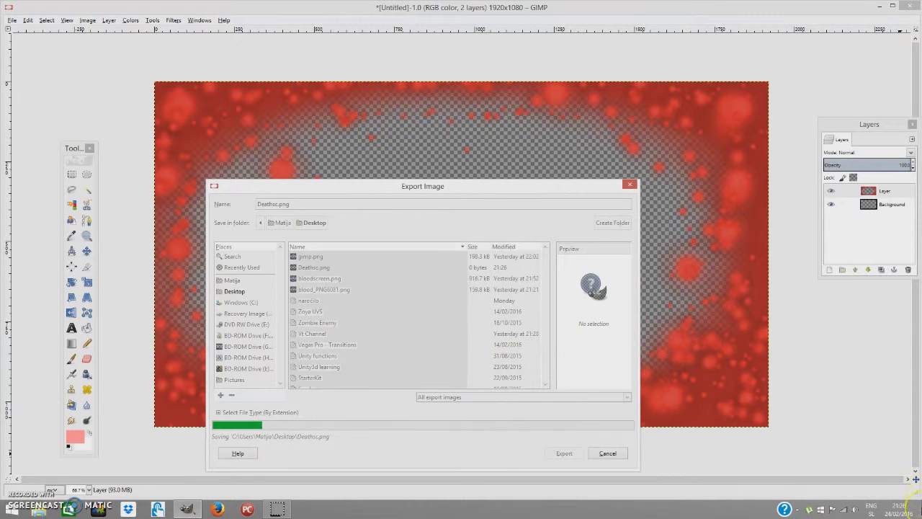
mouse_move(921, 518)
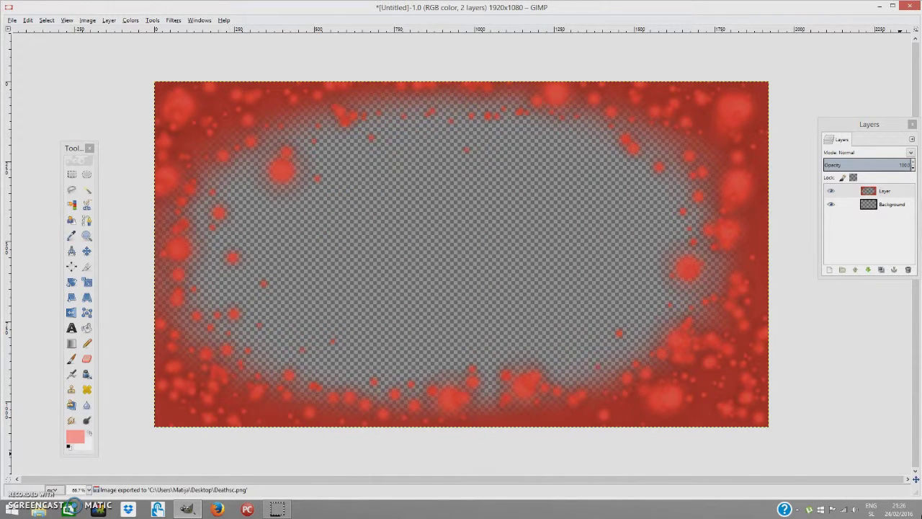
click(912, 510)
From the desktop, view Deathsc.png's red sparkly vignette in Windows Photo Viewer, then close it.
click(918, 508)
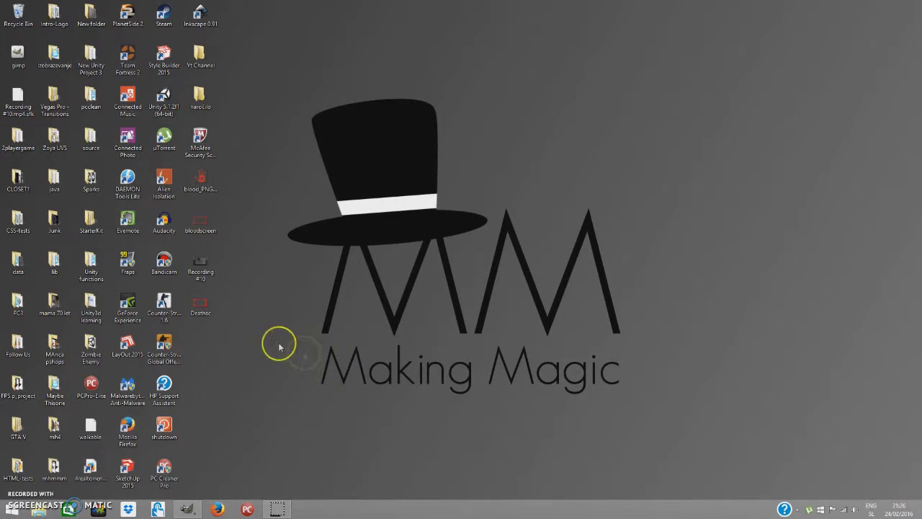
click(205, 304)
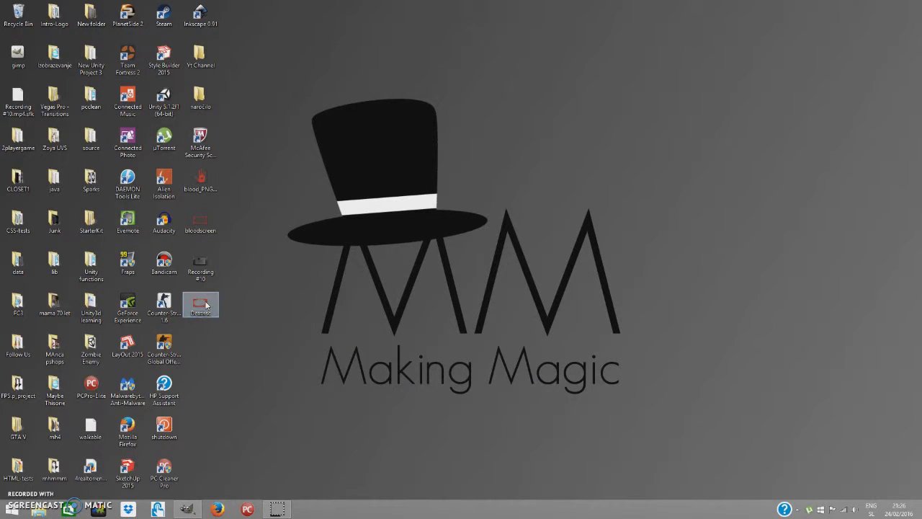
double_click(205, 304)
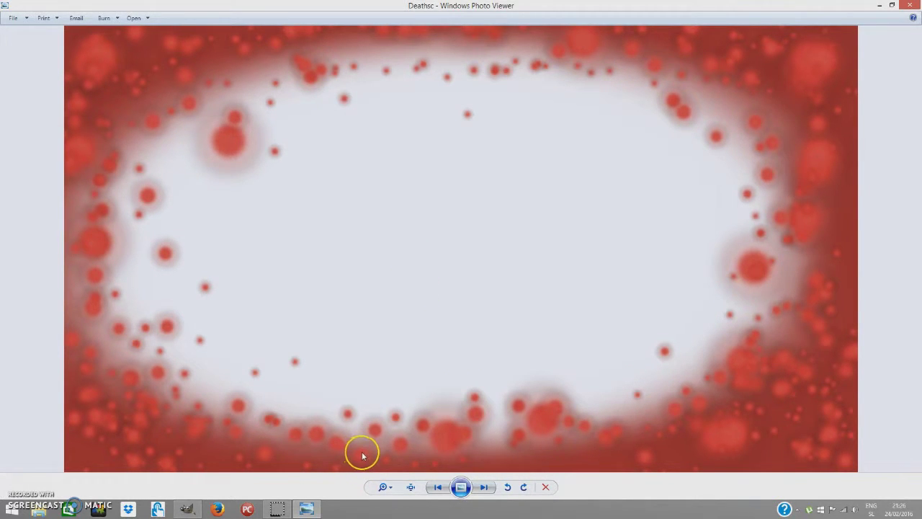
click(910, 5)
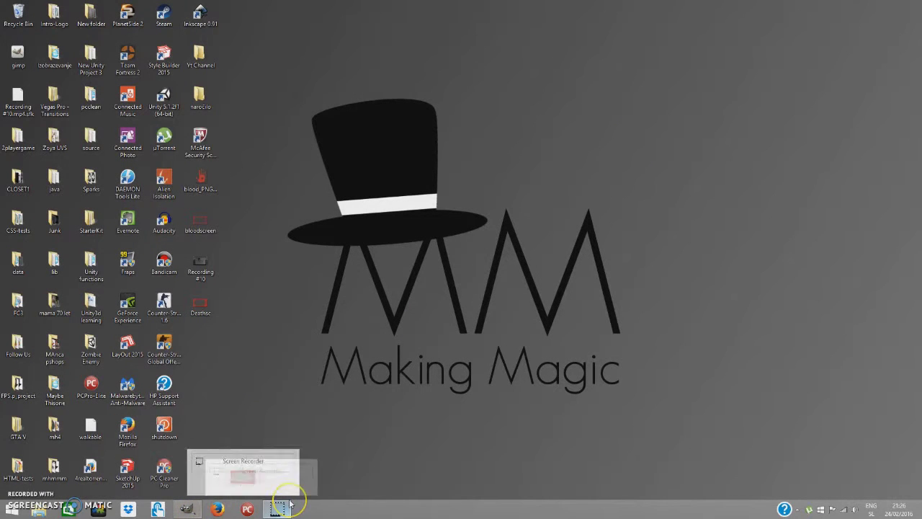
mouse_move(291, 504)
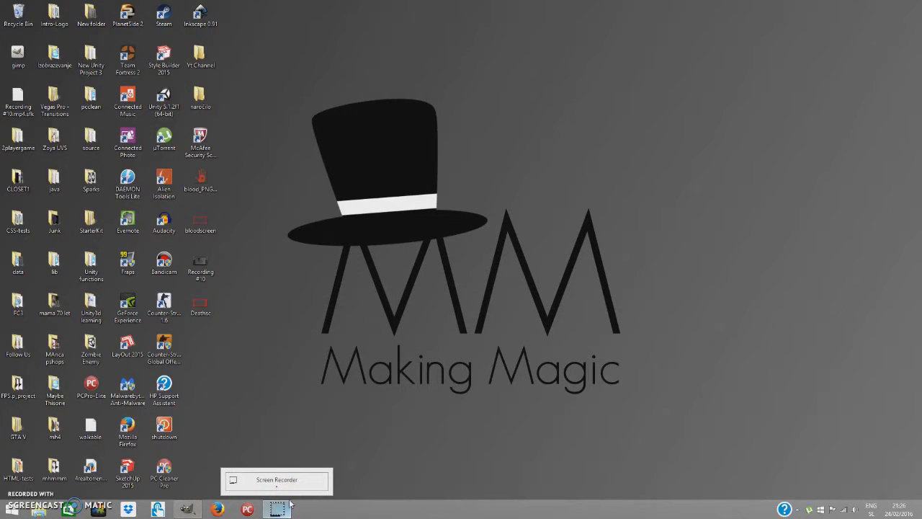